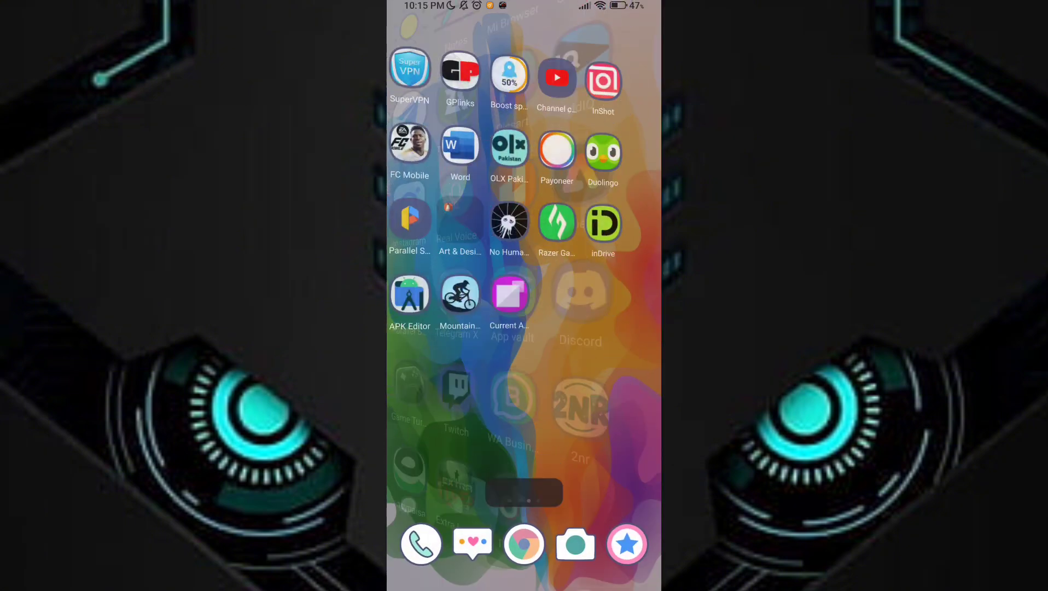
Launch iGamer and skip the onboarding screens to reach the game dashboard.
click(519, 368)
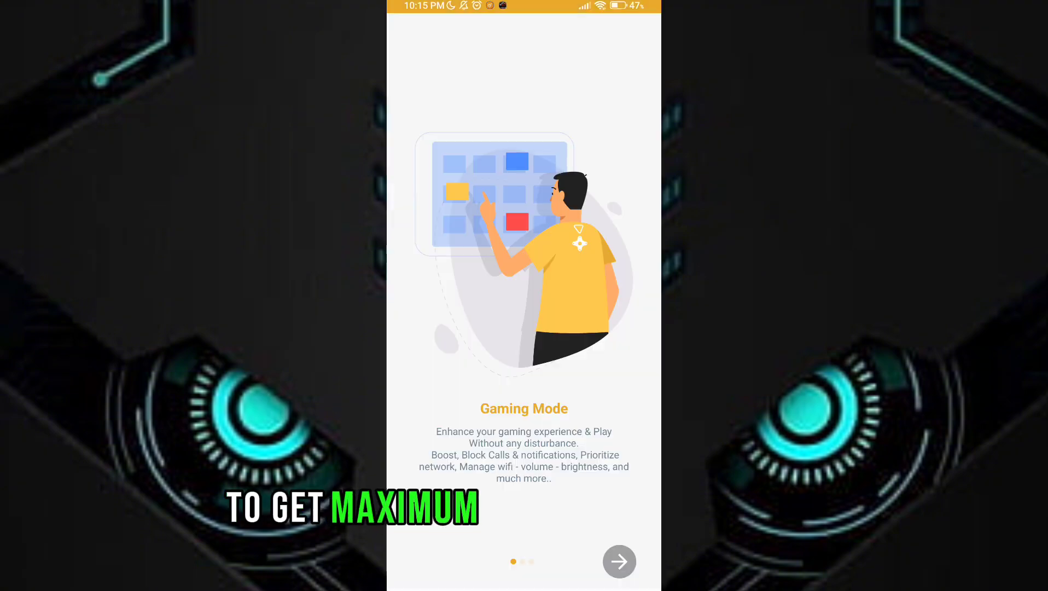
click(619, 561)
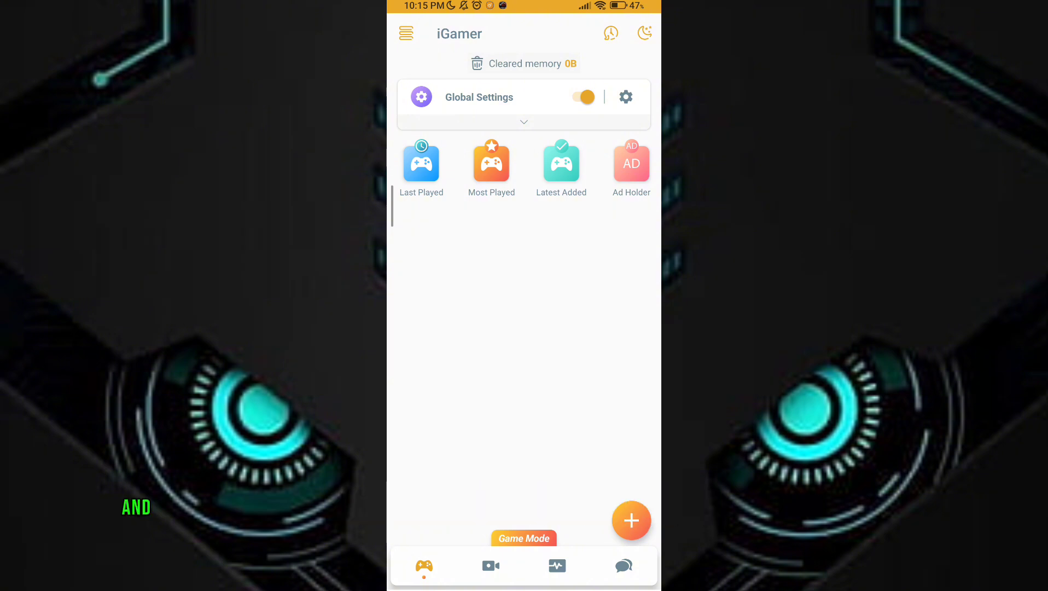
Browse Global Settings, toggle Equalizer/Booster on and off, and return to the dashboard.
click(626, 97)
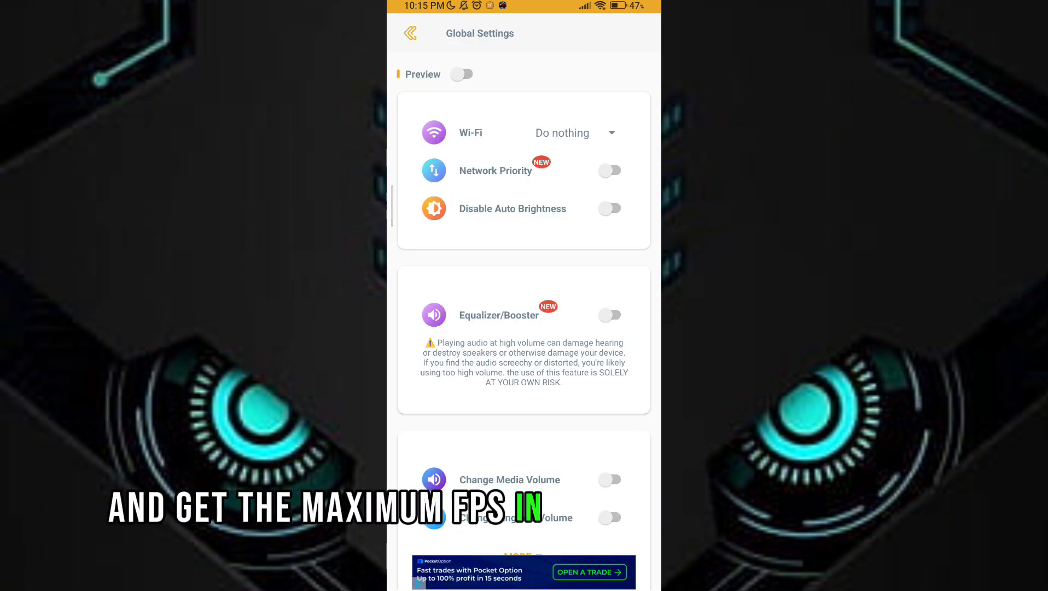
click(609, 315)
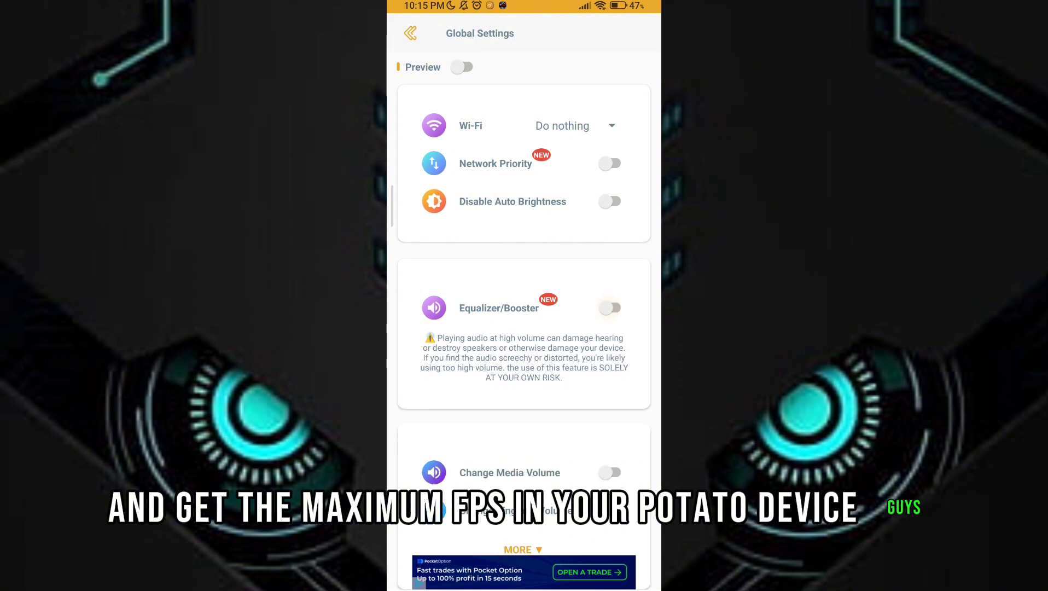
scroll(524, 327, down, 5)
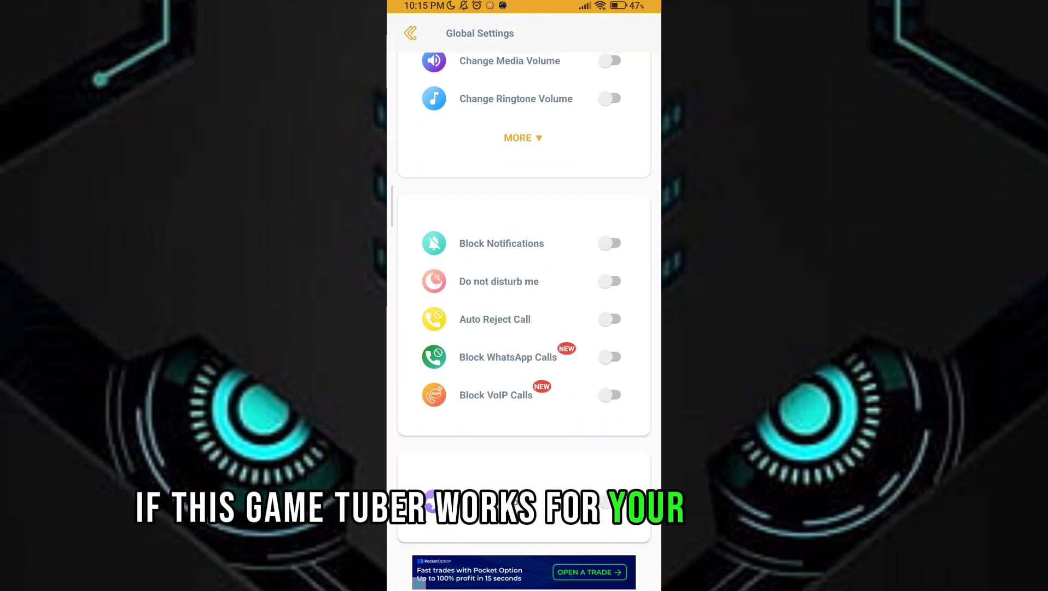
scroll(524, 327, down, 1)
scroll(524, 327, up, 2)
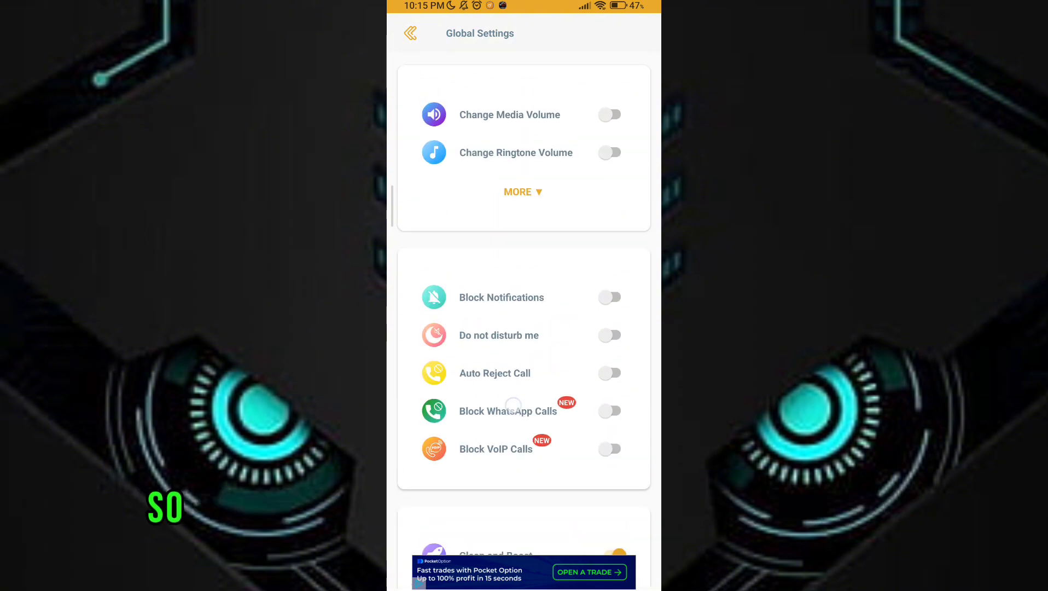
scroll(524, 327, up, 3)
click(410, 33)
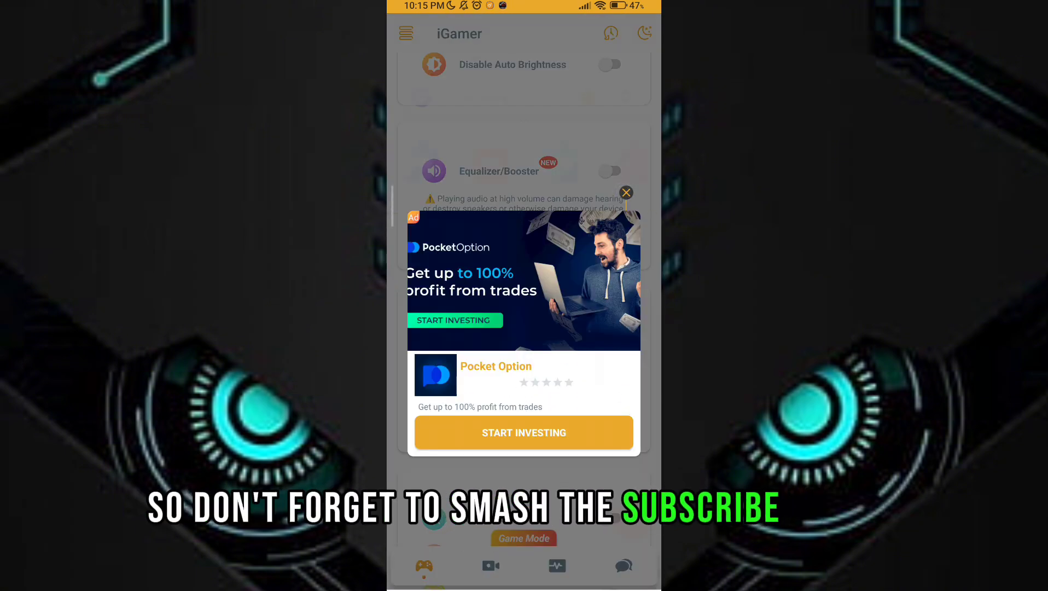